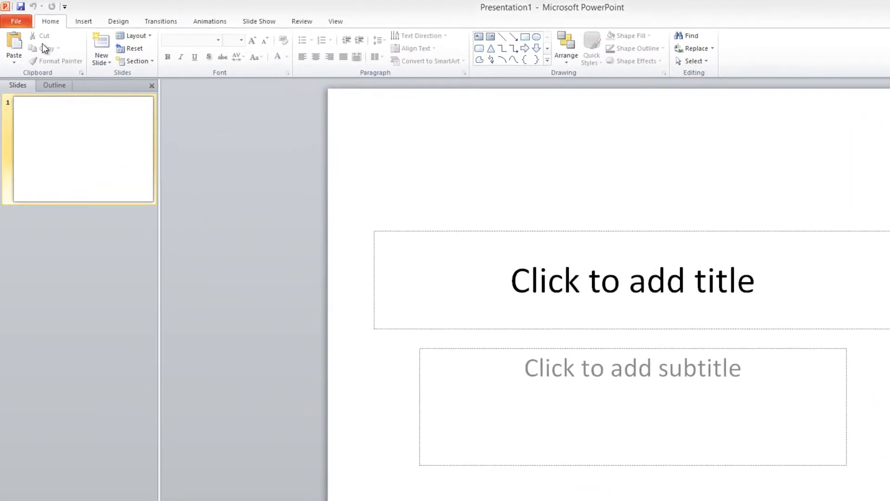
- Open Cozy How To File 1 from the Cozy_How_To > Tutorials_PowerPoint folder
click(28, 23)
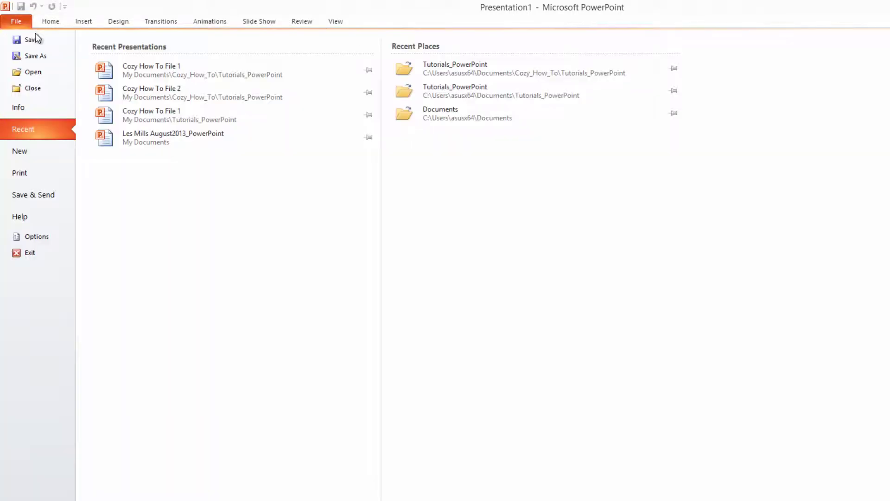
click(56, 74)
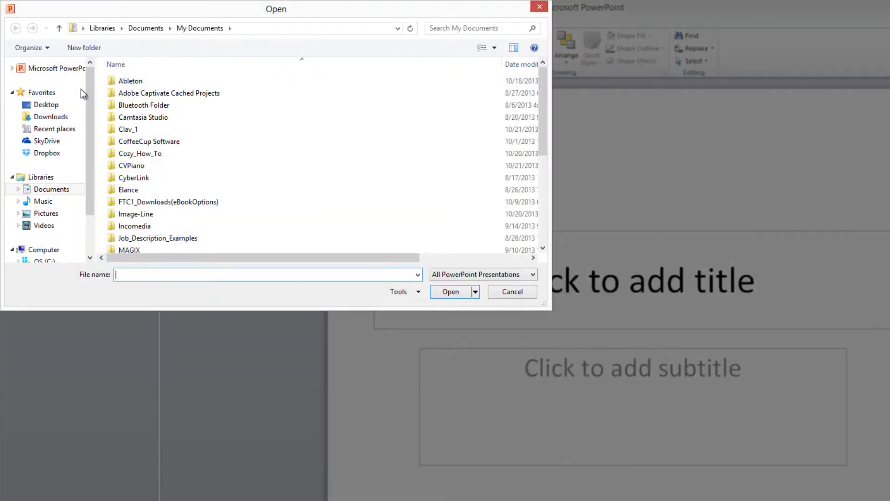
double_click(177, 152)
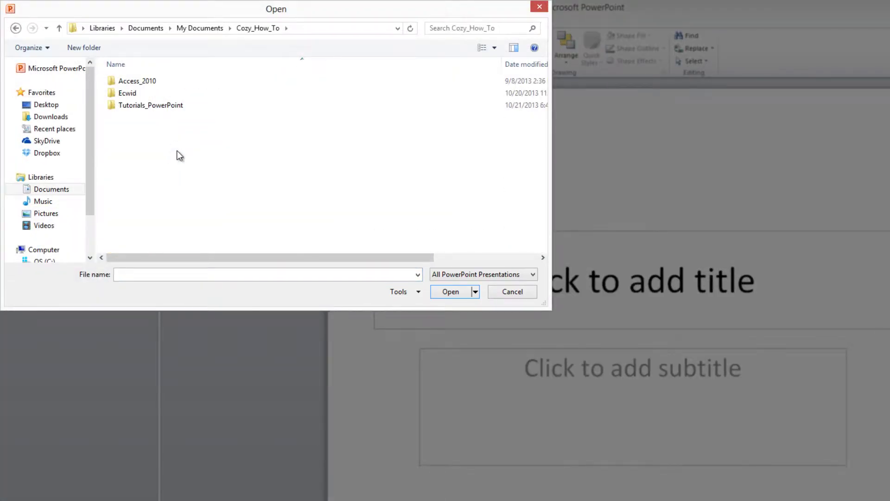
click(174, 106)
double_click(173, 105)
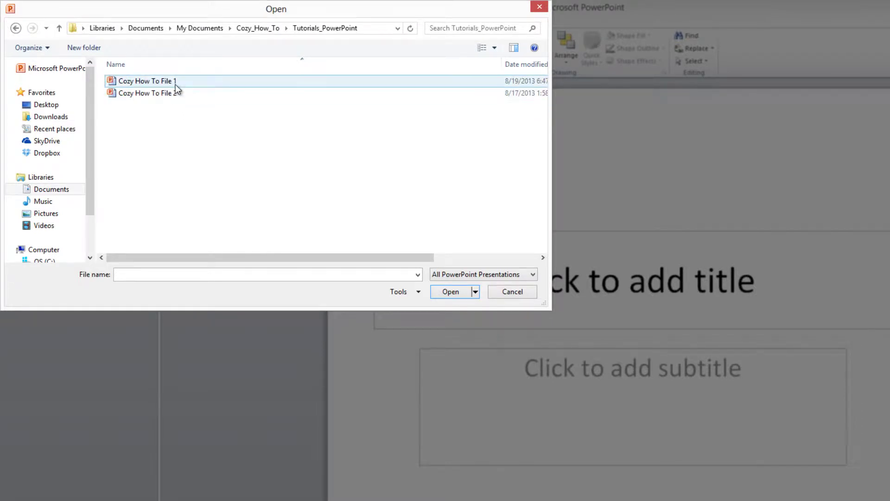
click(174, 84)
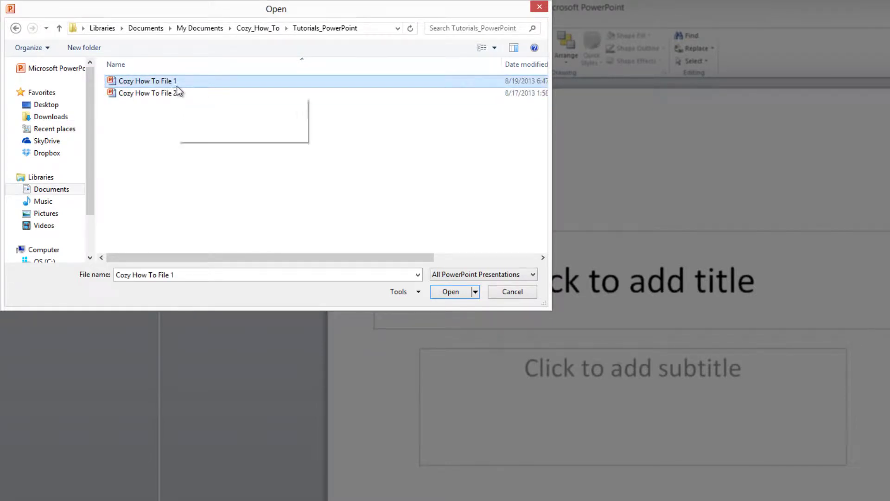
click(451, 292)
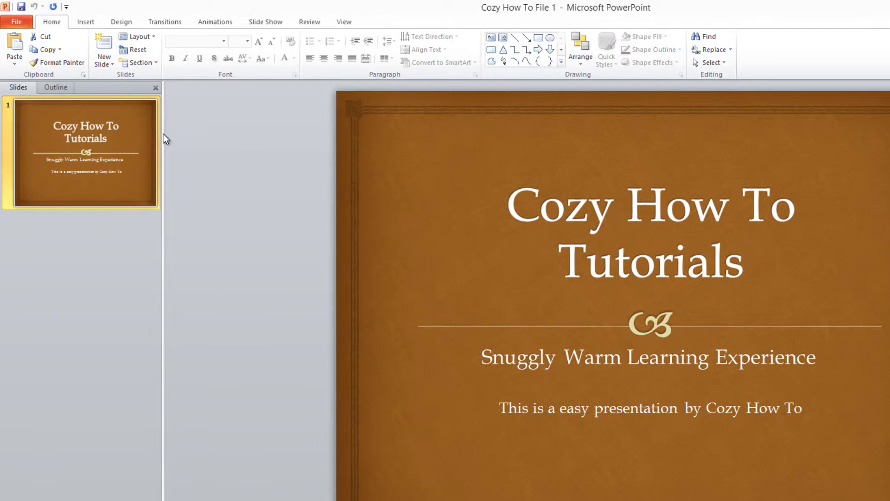
- Add a new slide with the Blank layout after the title slide
click(113, 68)
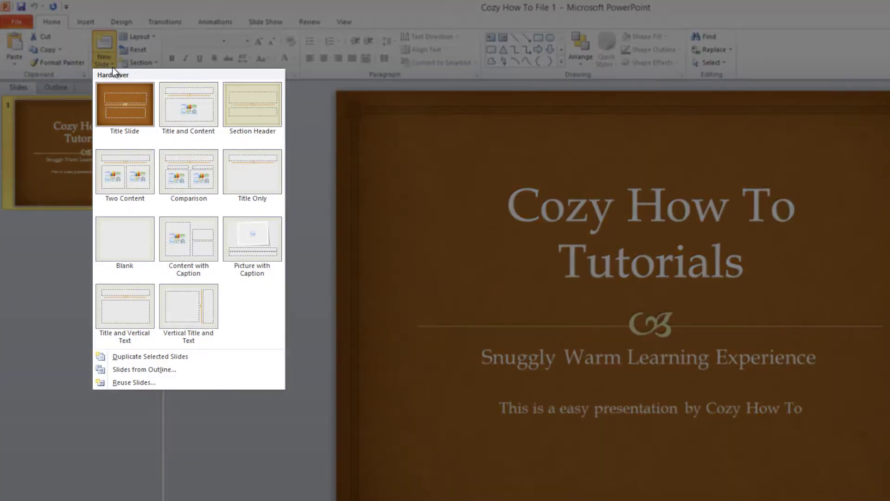
click(133, 238)
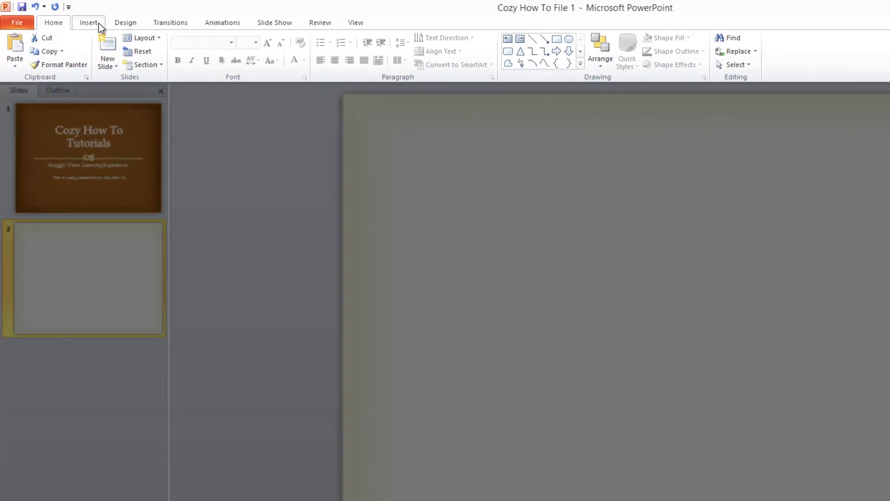
- Open the Insert Picture dialog from the Insert tab
click(98, 26)
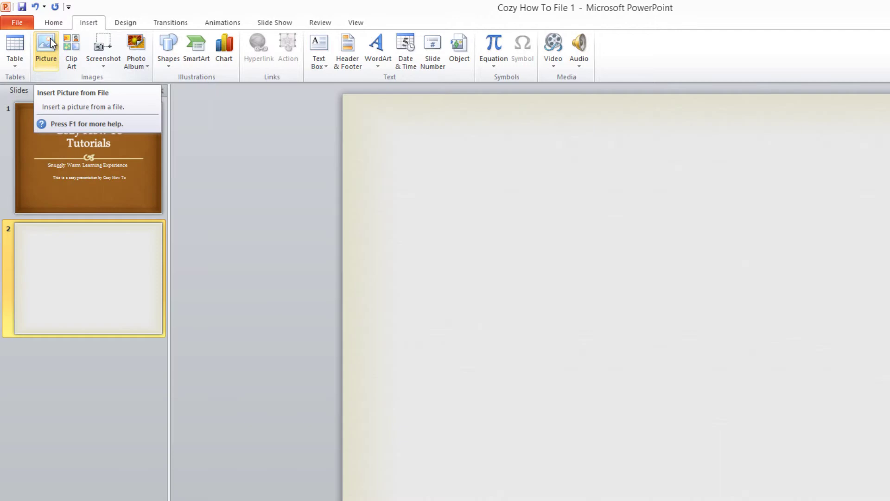
click(46, 44)
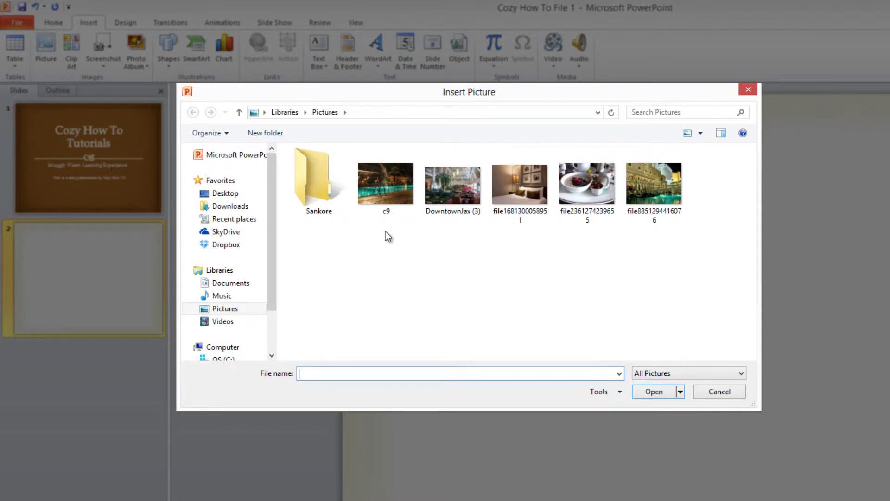
click(382, 187)
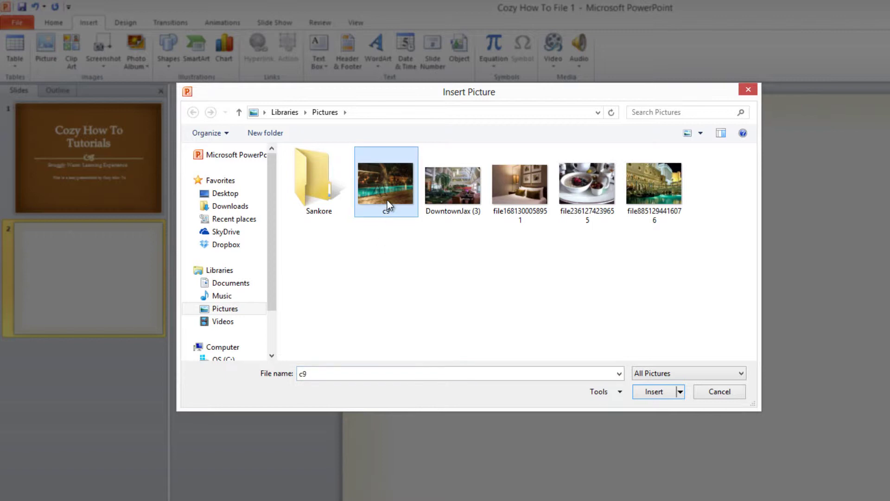
drag(371, 251, 515, 194)
click(369, 252)
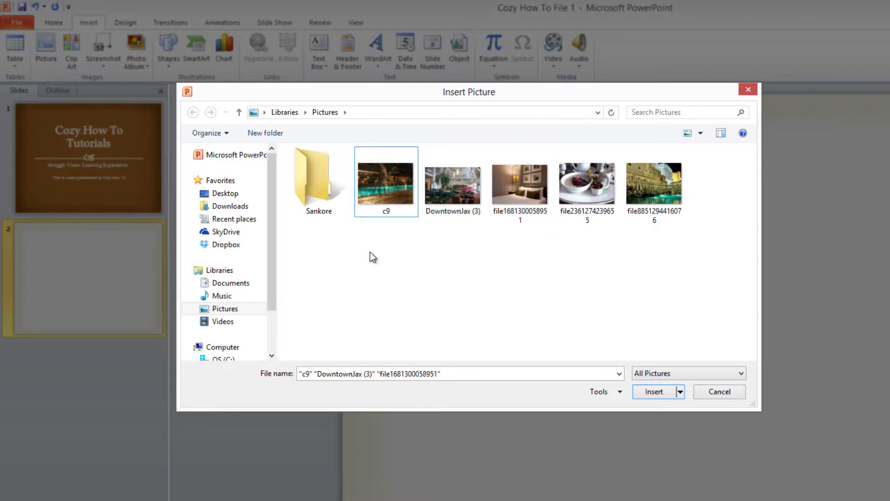
drag(388, 247, 523, 188)
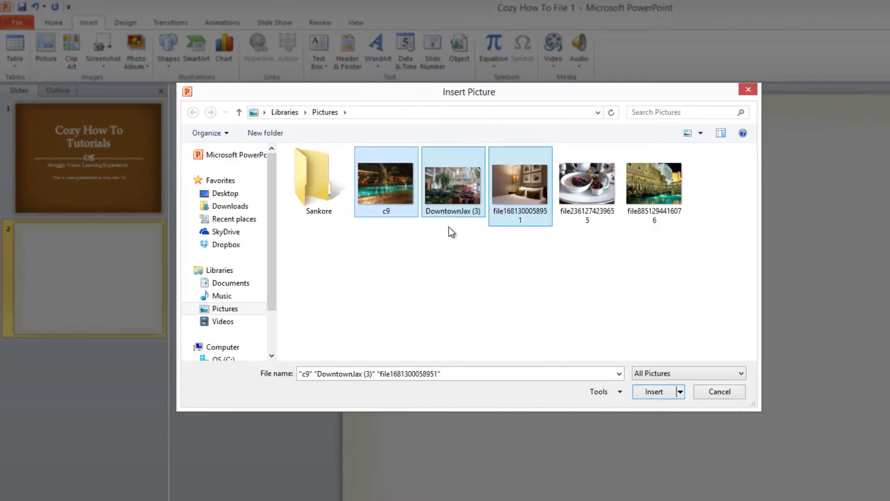
click(432, 237)
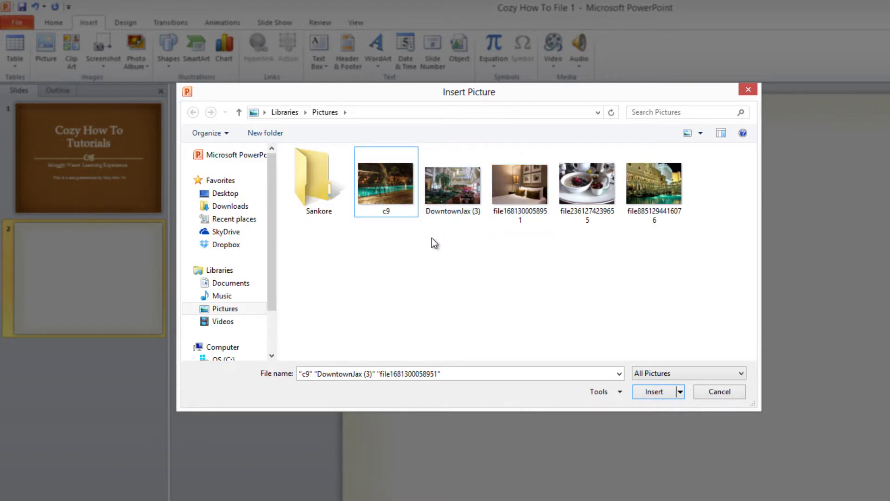
ctrl+click(401, 191)
ctrl+click(508, 194)
ctrl+click(681, 197)
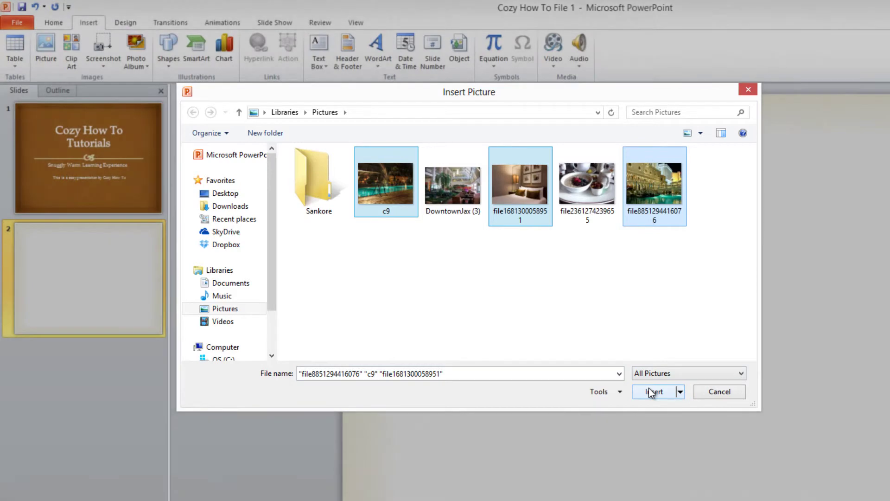
click(653, 391)
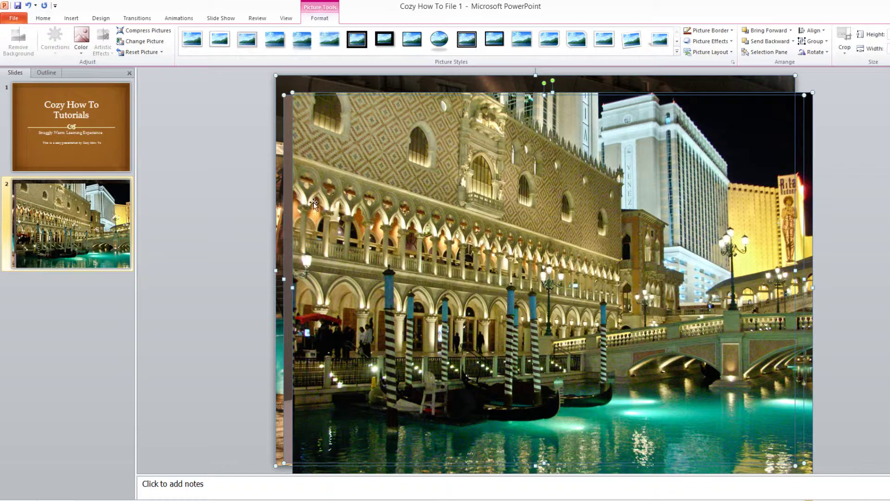
- Deselect the inserted picture, then reselect the front Venice canal photo
click(232, 206)
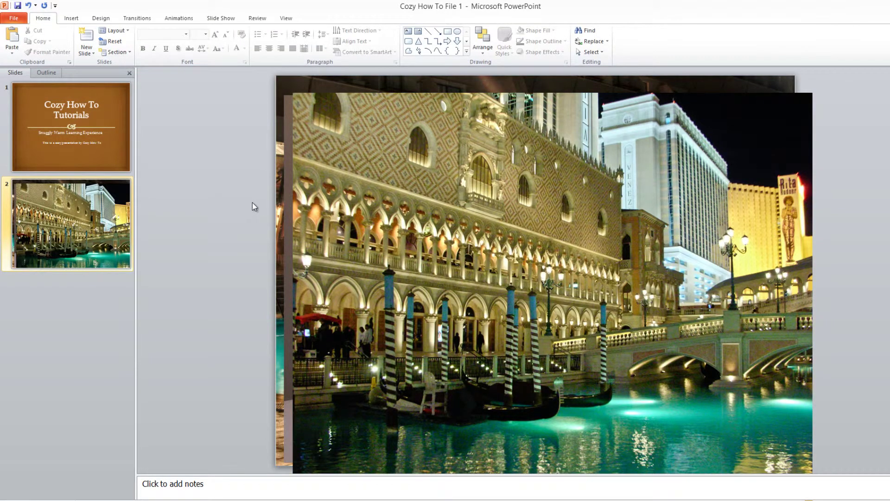
click(544, 155)
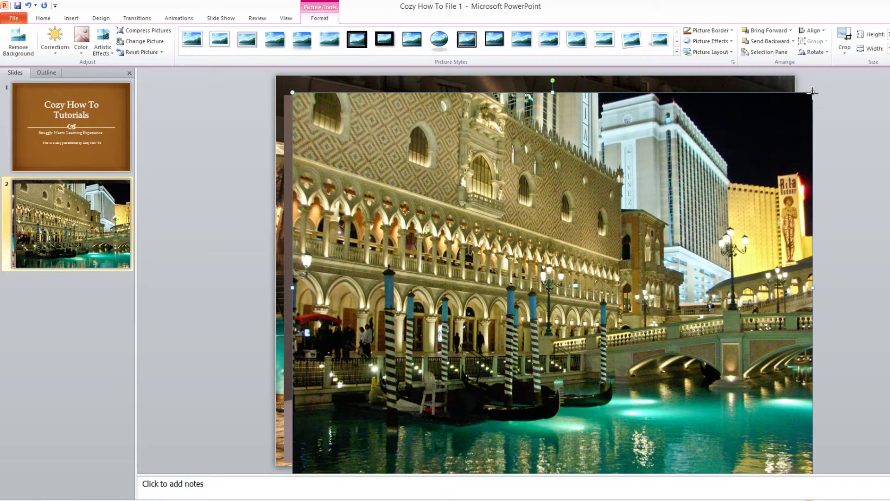
- Shrink the Venice canal and bedroom photos, placing the bedroom right of the canal
drag(706, 163, 469, 279)
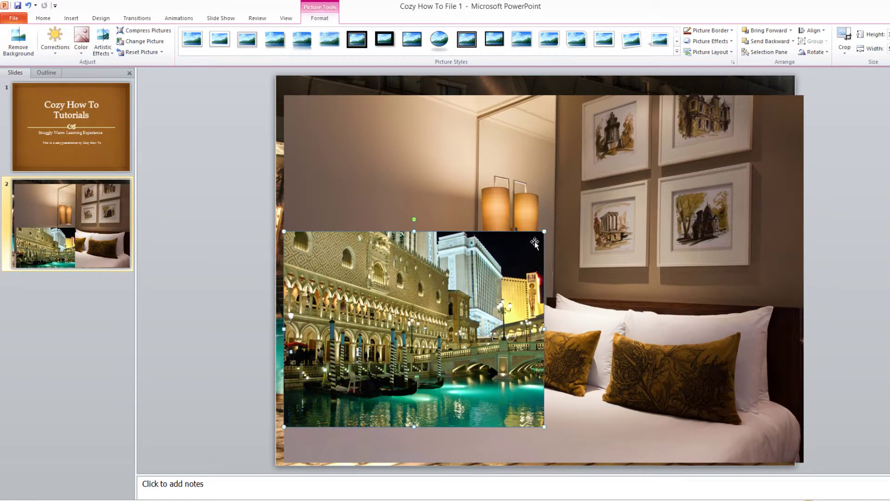
drag(522, 244, 445, 305)
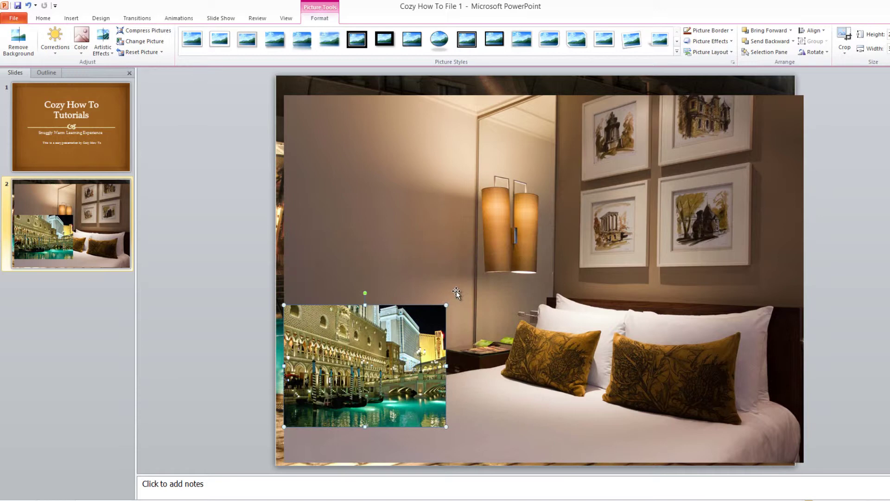
click(532, 218)
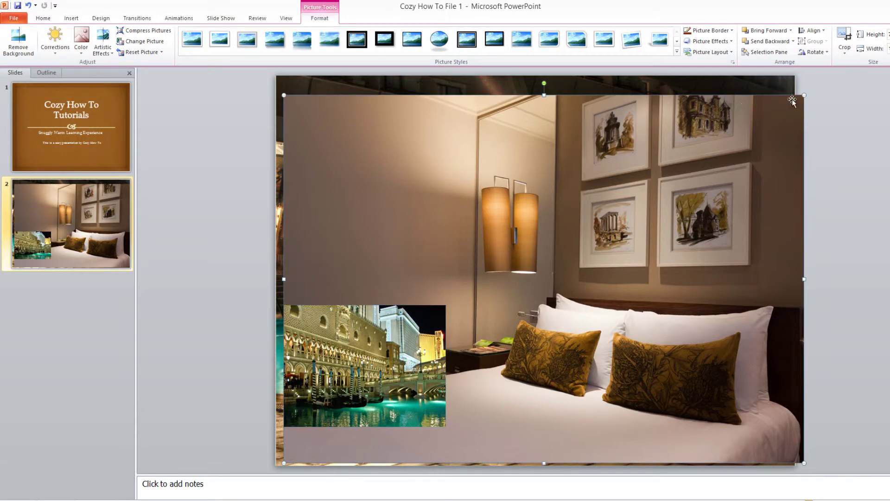
drag(787, 102, 564, 259)
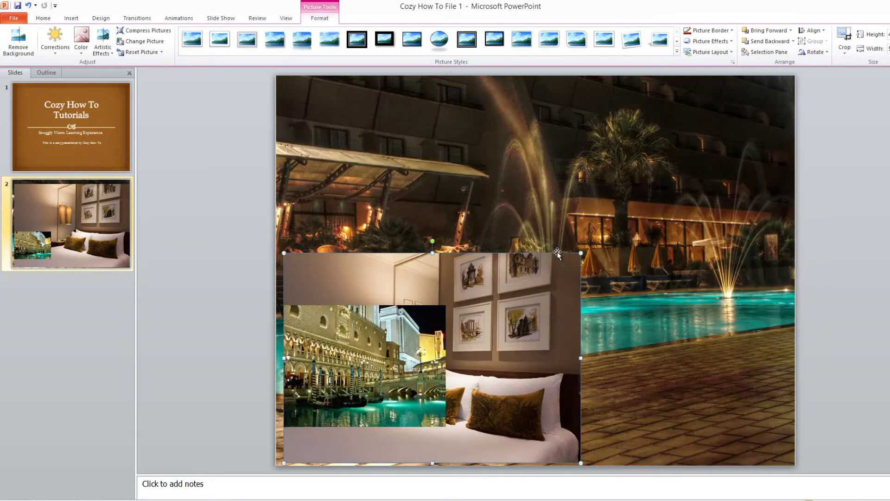
drag(499, 286, 637, 199)
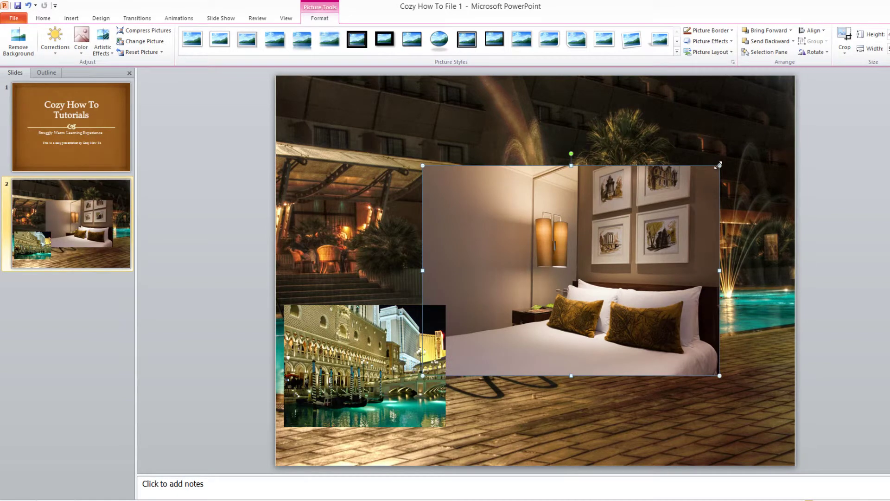
drag(718, 164, 632, 224)
drag(530, 279, 580, 312)
- Shrink the background pool photo and move it higher up the slide
click(780, 82)
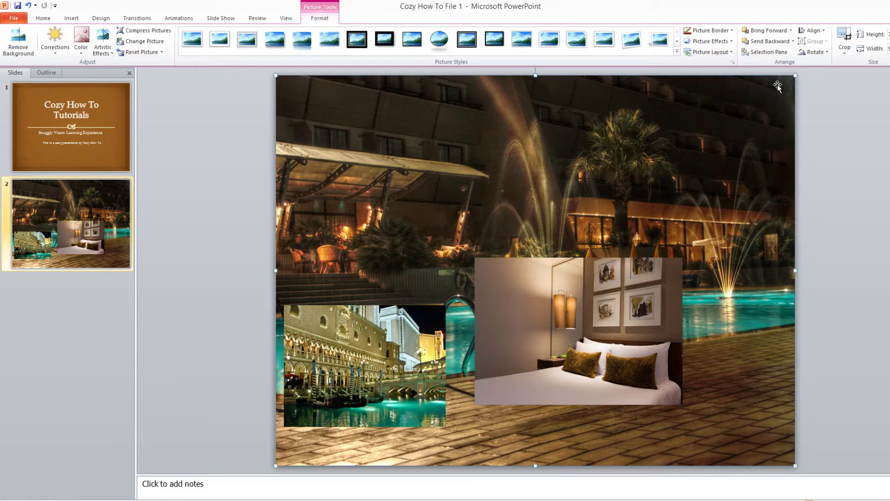
drag(705, 148, 527, 310)
drag(447, 295, 454, 123)
drag(534, 294, 441, 224)
- Move pool top-left, canal below it, bedroom beside canal, shrinking the bedroom to match
drag(412, 196, 417, 179)
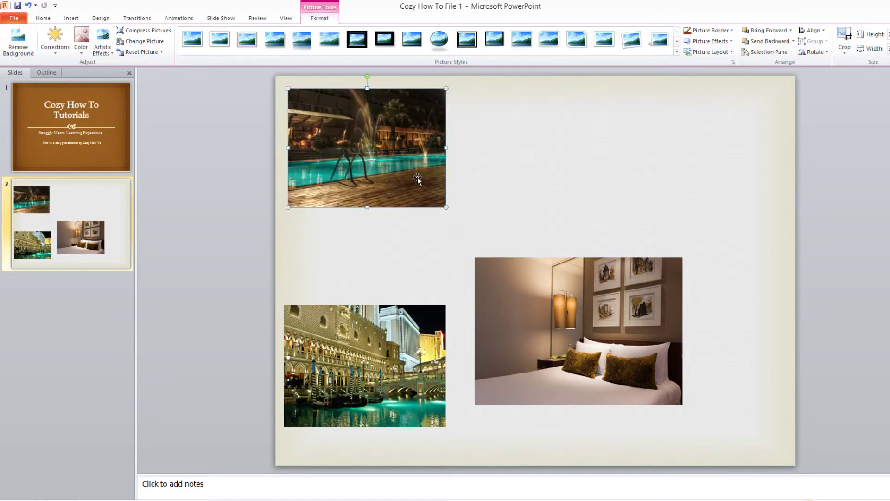
drag(399, 335, 401, 258)
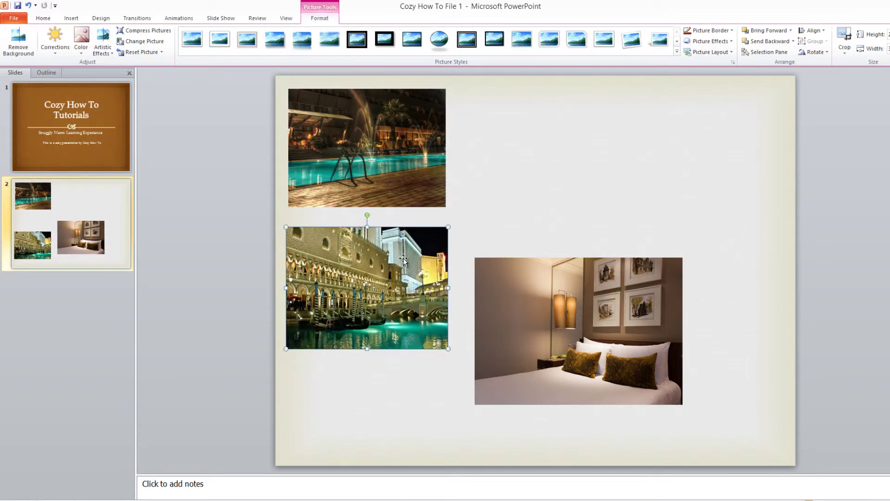
drag(503, 302, 506, 241)
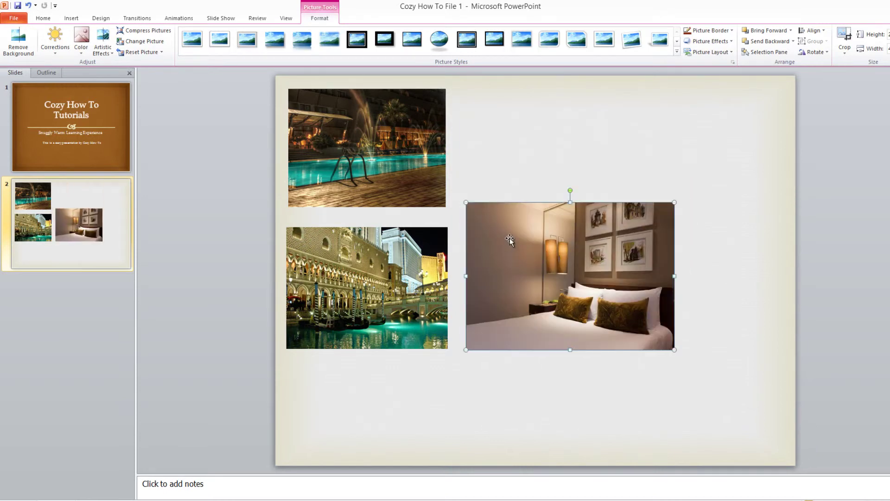
drag(474, 214, 501, 244)
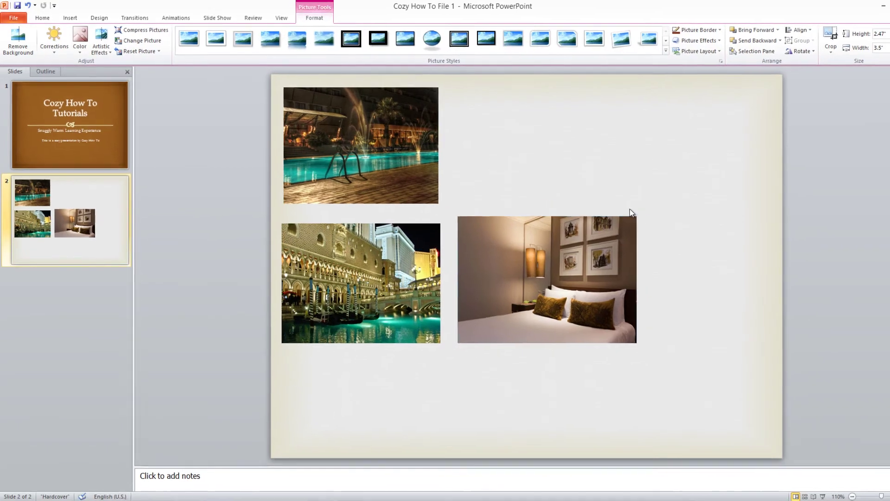